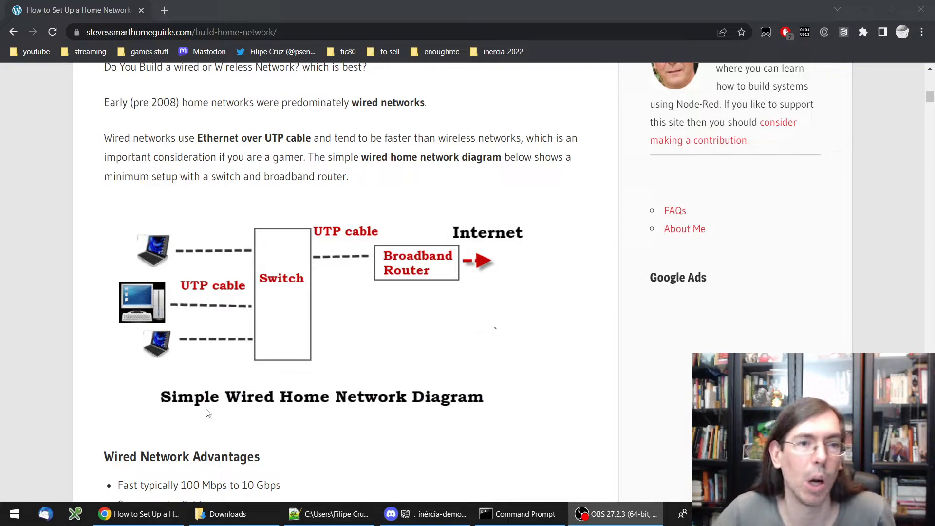
# Find network connections with a 'net' Start search and open the Ethernet connection's Status
pyautogui.click(22, 515)
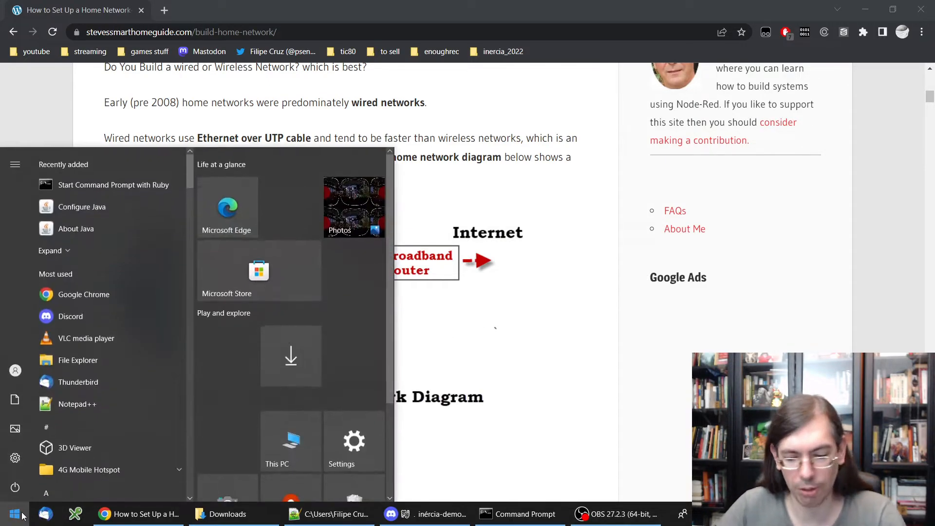
pyautogui.write('net')
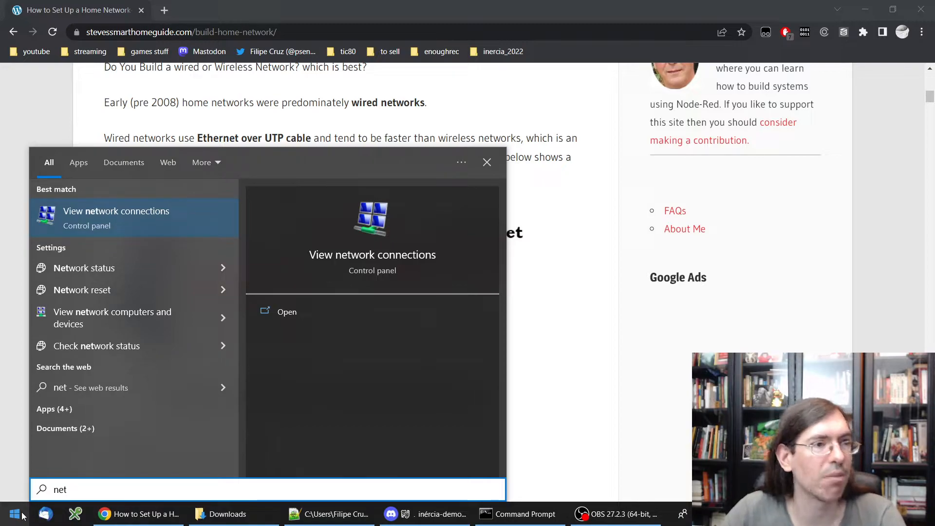
pyautogui.press('Return')
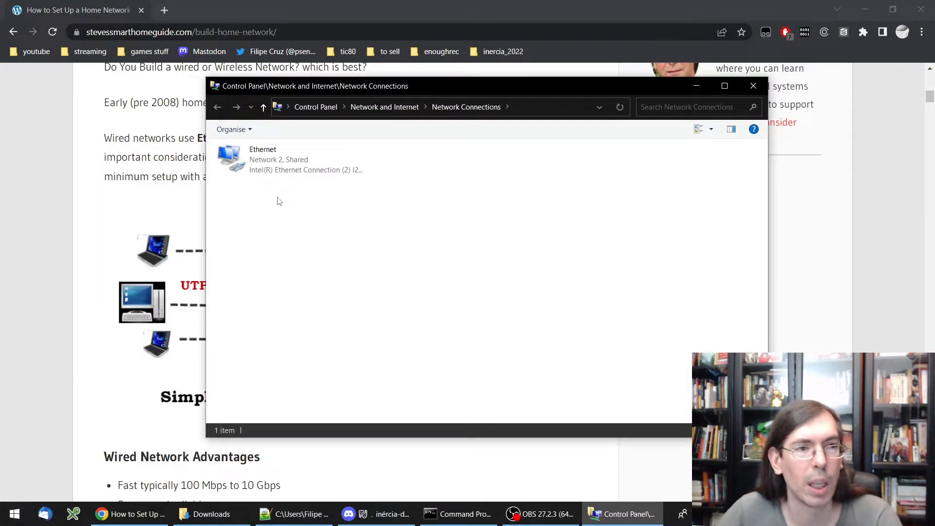
pyautogui.click(276, 172)
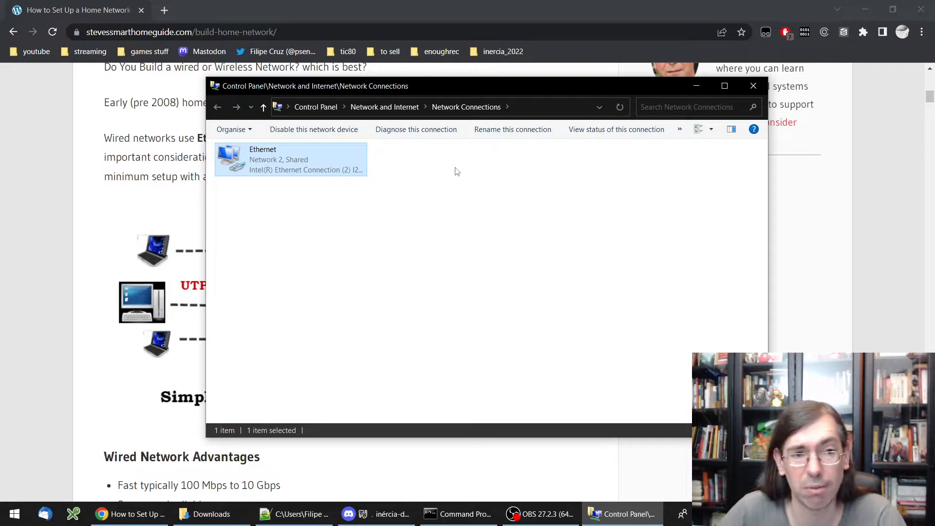
pyautogui.rightClick(270, 163)
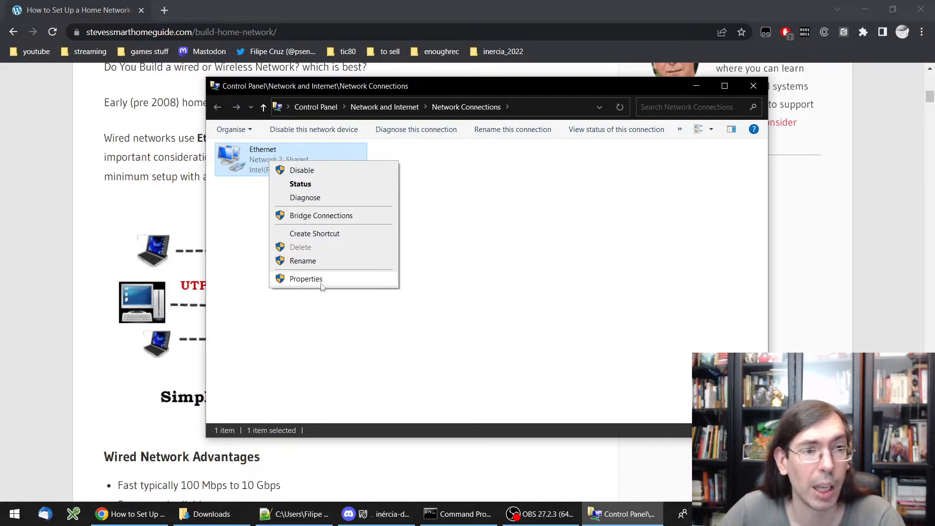
pyautogui.click(309, 187)
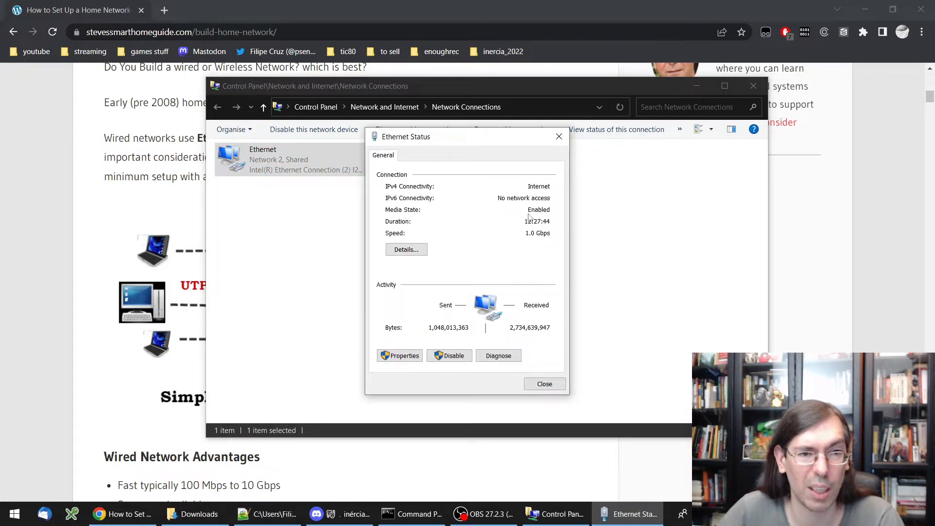
# Show Ethernet details, pointing out the IPv4 address, default gateway 192.168.0.1 and DHCP server
pyautogui.click(403, 250)
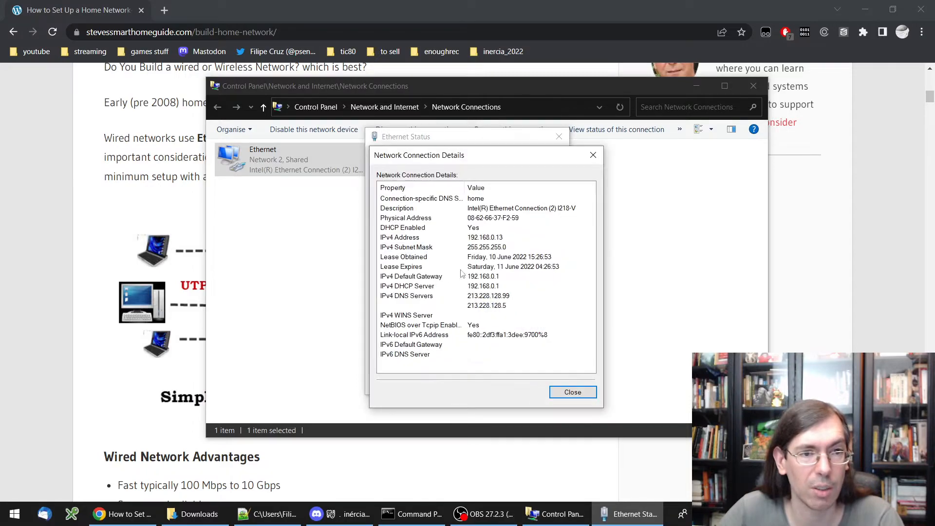
pyautogui.click(513, 239)
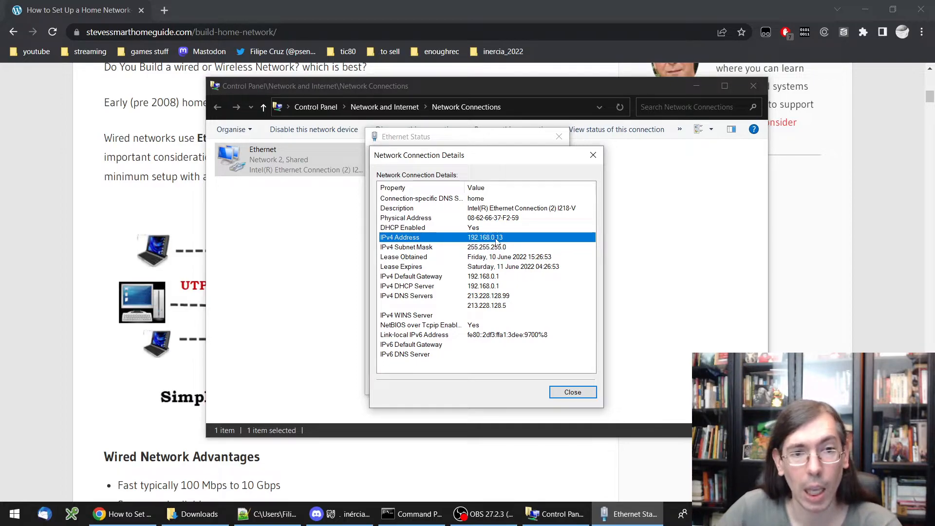
pyautogui.click(488, 277)
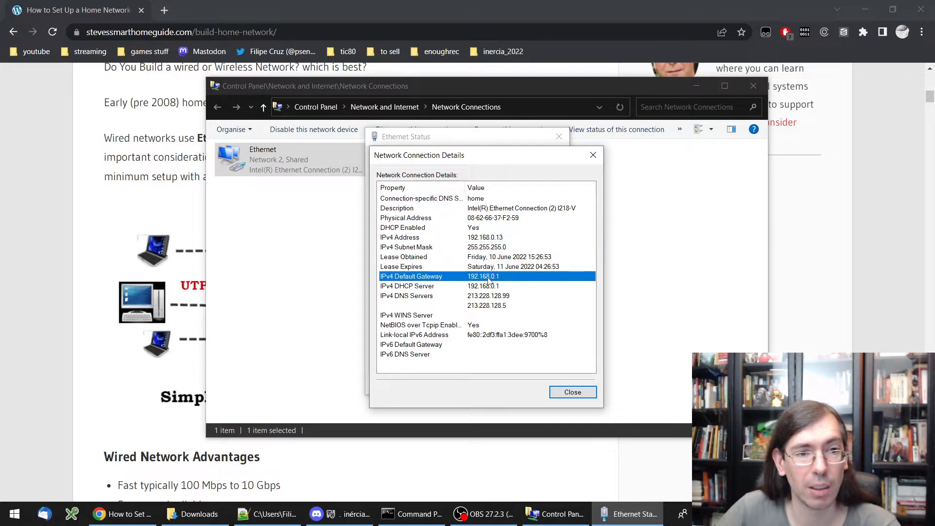
pyautogui.click(490, 288)
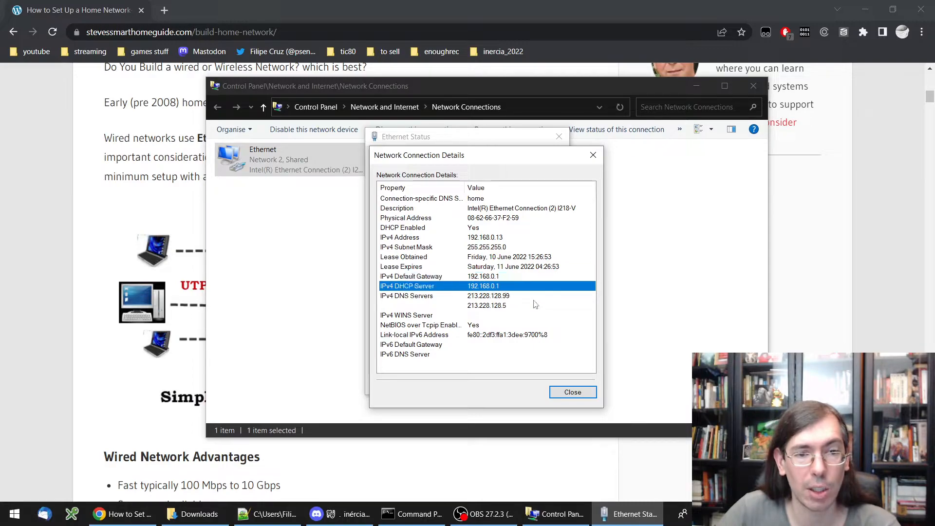
pyautogui.click(482, 279)
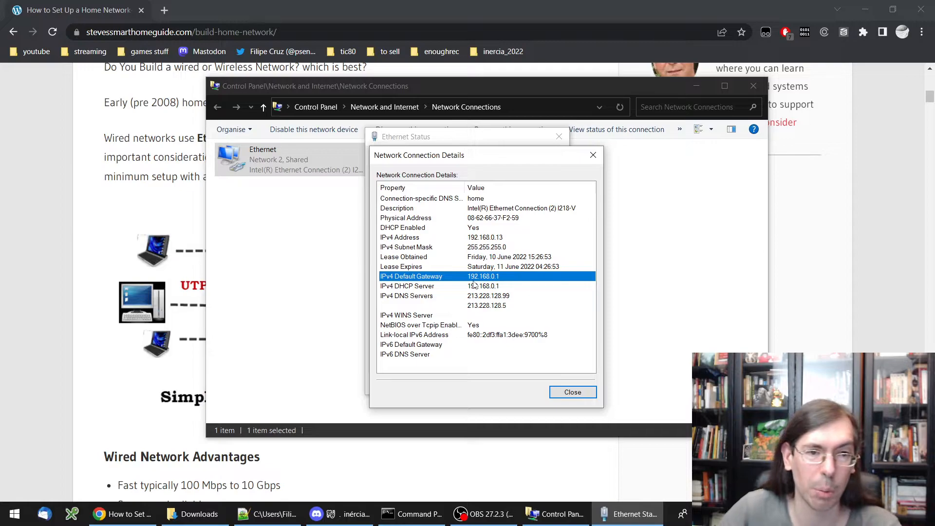
pyautogui.click(165, 9)
# Load the router sign-in page at 192.168.0.1 and move into its username and password fields
pyautogui.write('1')
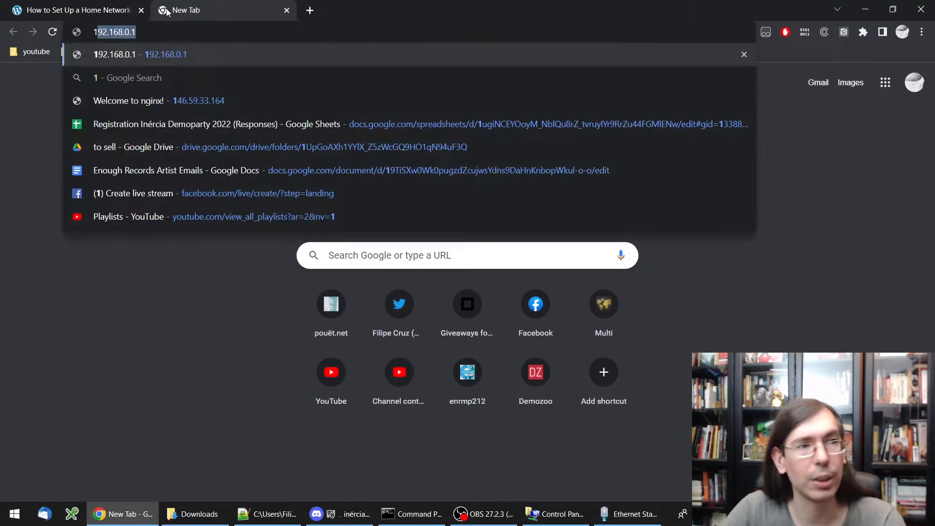
pyautogui.press('End')
pyautogui.press('Return')
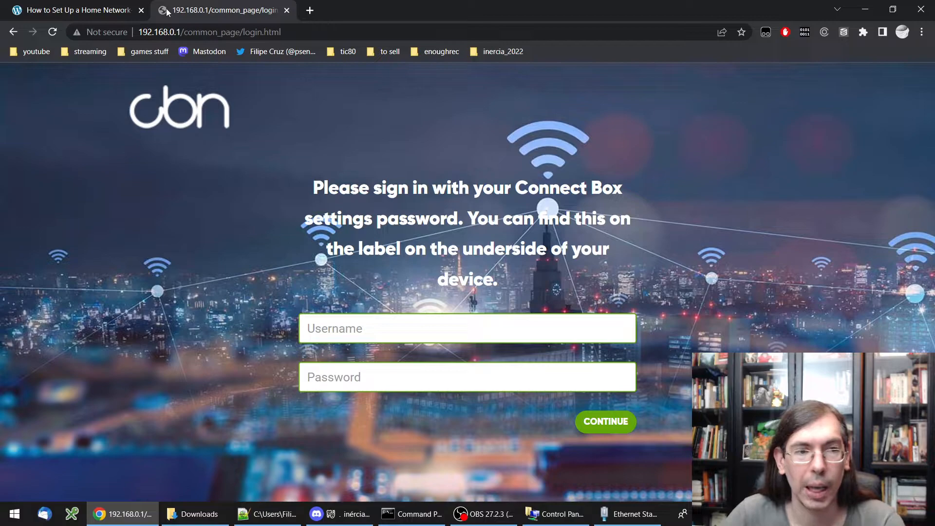
pyautogui.click(398, 321)
pyautogui.press('Tab')
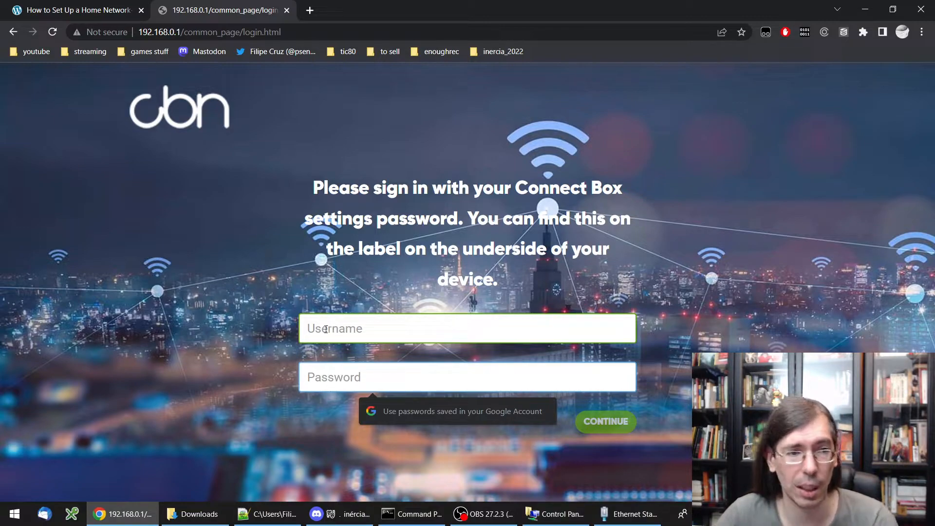
pyautogui.click(195, 302)
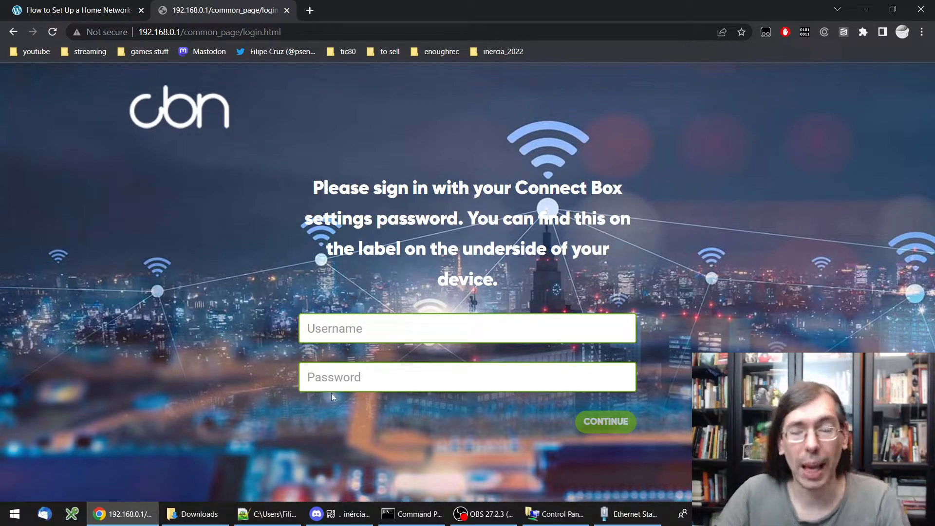
# Google 'nowo default router default password' and scroll through the results
pyautogui.click(310, 11)
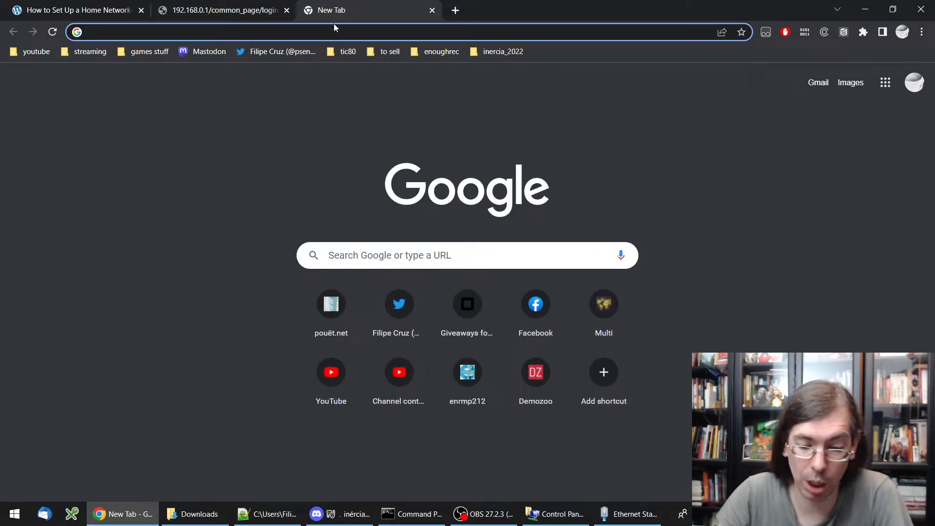
pyautogui.write('nowo ')
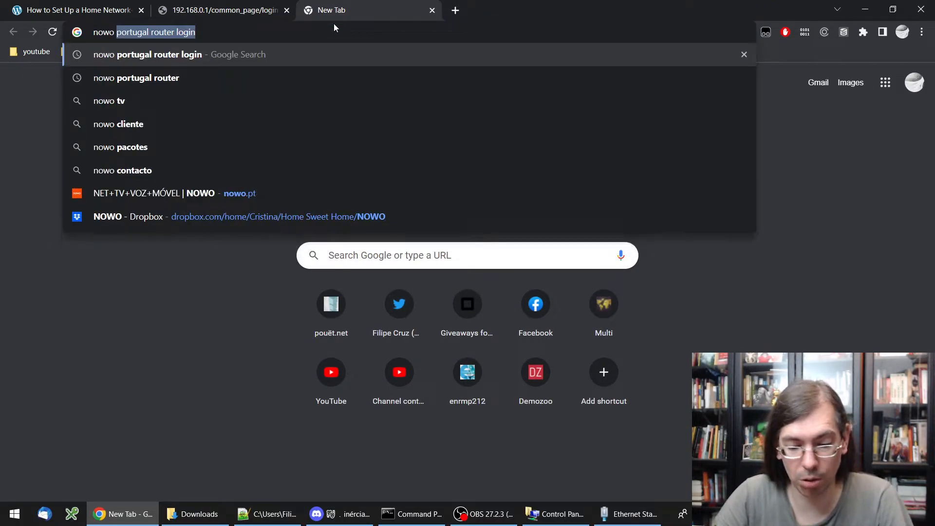
pyautogui.write('defa')
pyautogui.write('s')
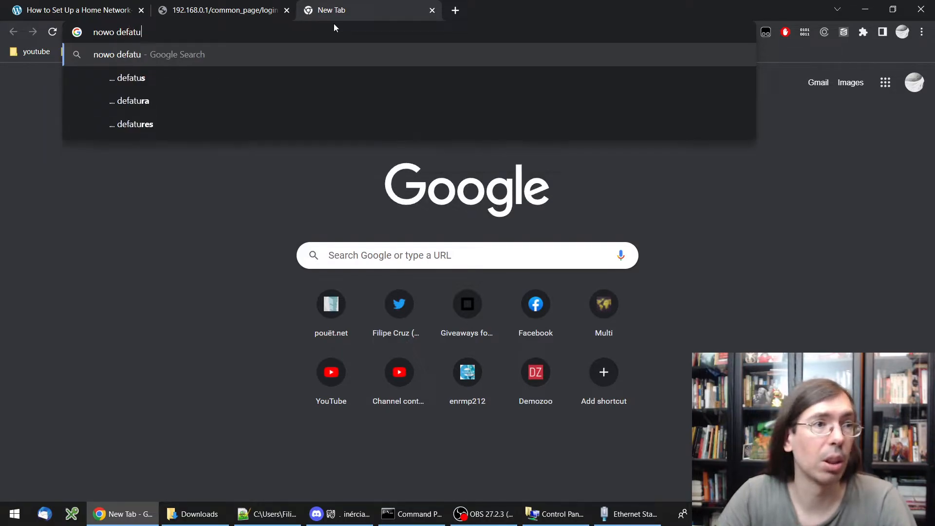
pyautogui.press('BackSpace')
pyautogui.write('ult router')
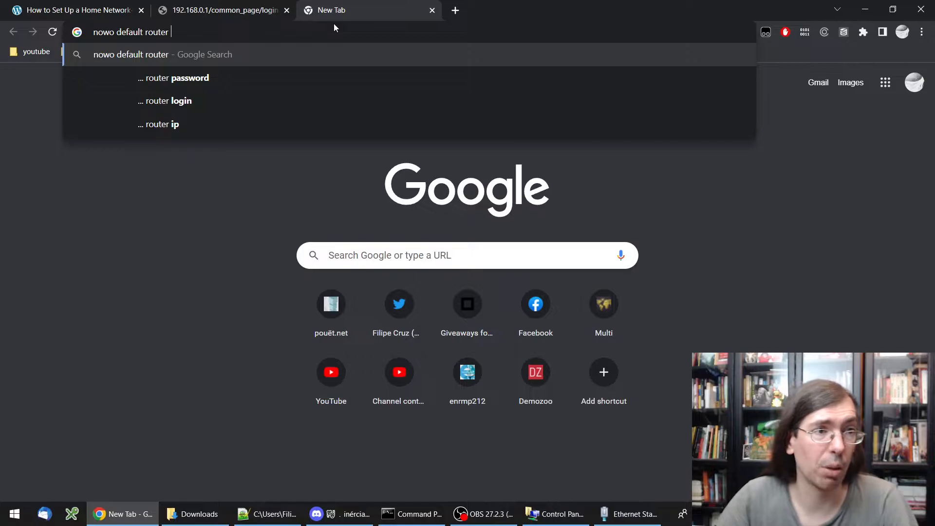
pyautogui.write(' defaul')
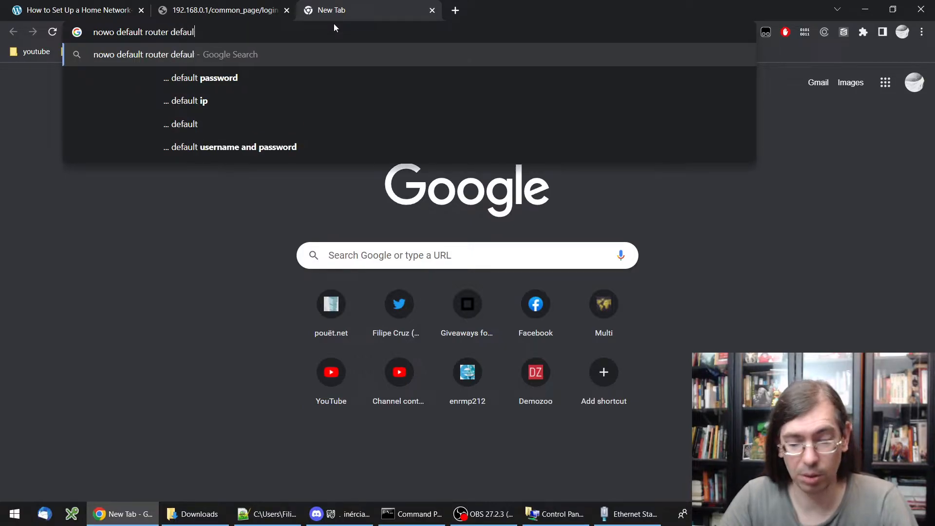
pyautogui.write('t password')
pyautogui.press('Return')
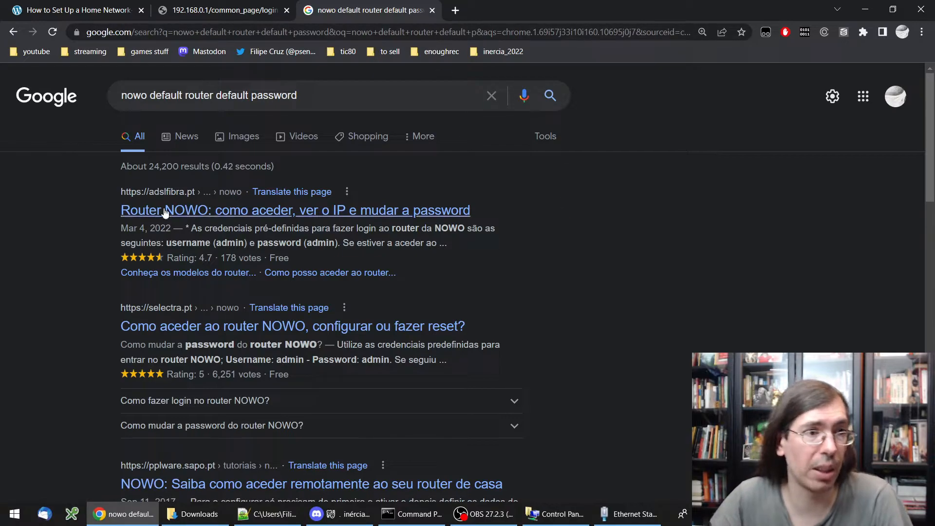
pyautogui.scroll(-3, 266, 308)
pyautogui.scroll(-4, 266, 394)
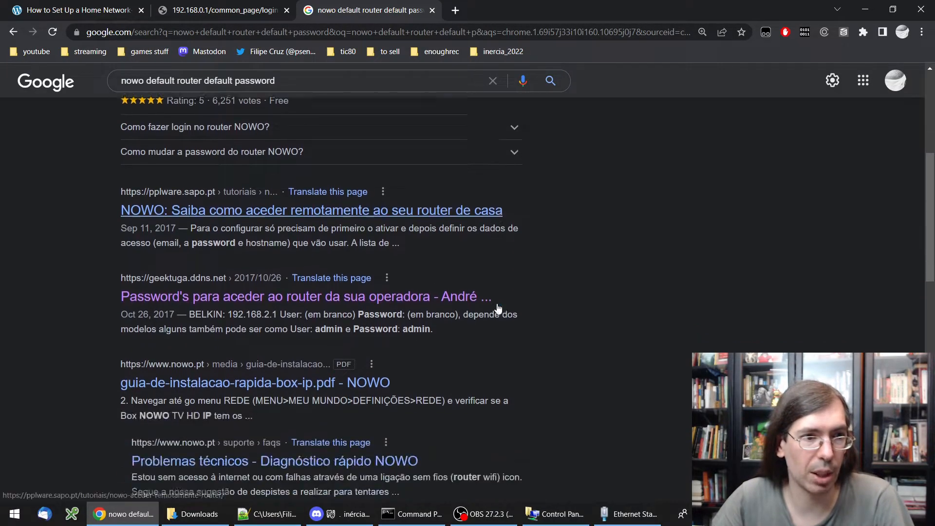
pyautogui.scroll(1, 267, 393)
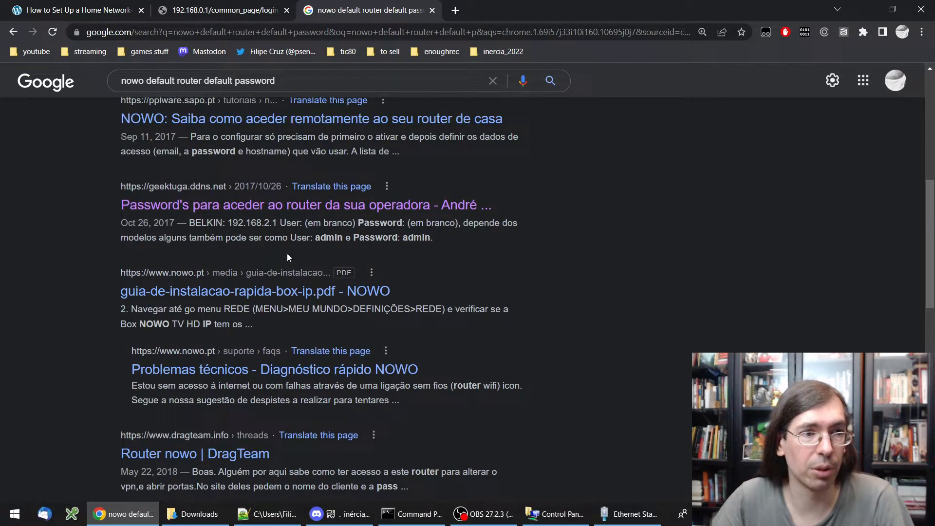
# Open the Geektuga article on default router logins and skim through it
pyautogui.click(213, 215)
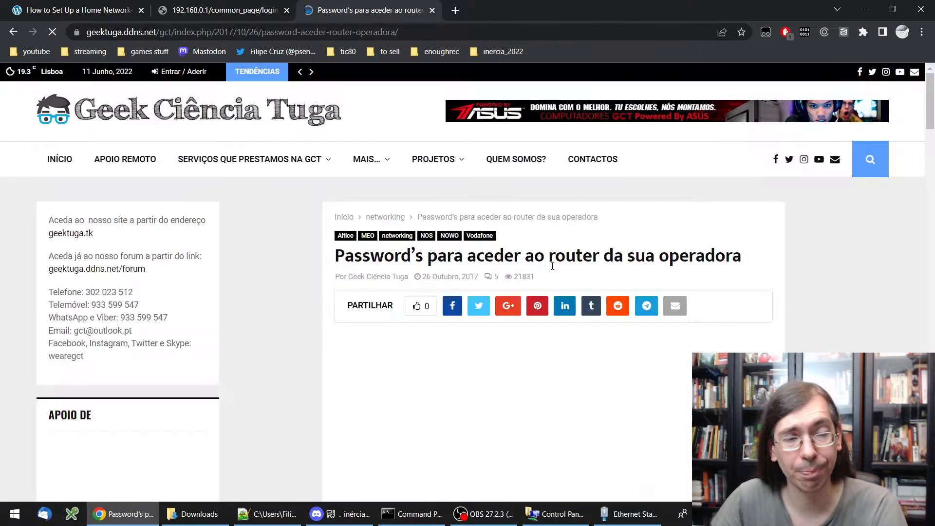
pyautogui.scroll(-8, 565, 261)
pyautogui.scroll(-4, 565, 261)
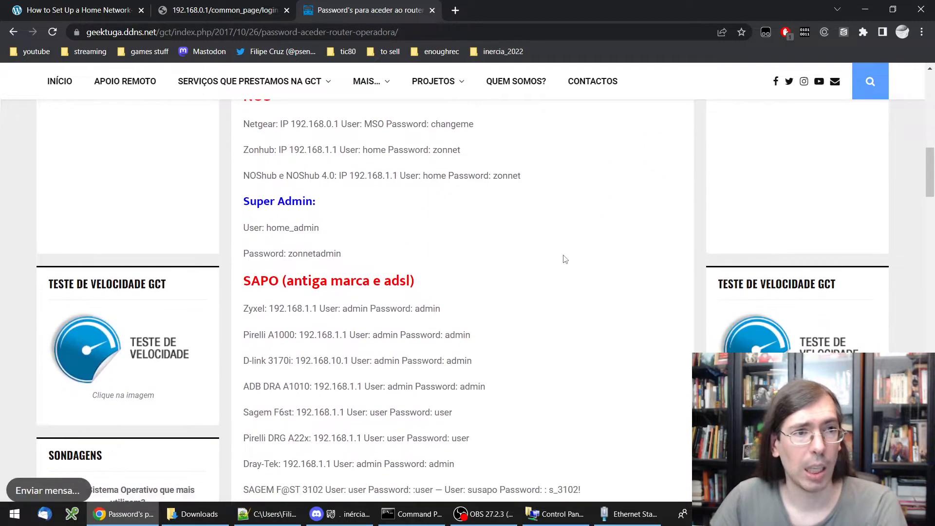
pyautogui.scroll(1, 562, 259)
# Highlight the NOS Netgear and Zonhub login credentials, then scroll to the NOWO (Cabovisão) section
pyautogui.doubleClick(248, 158)
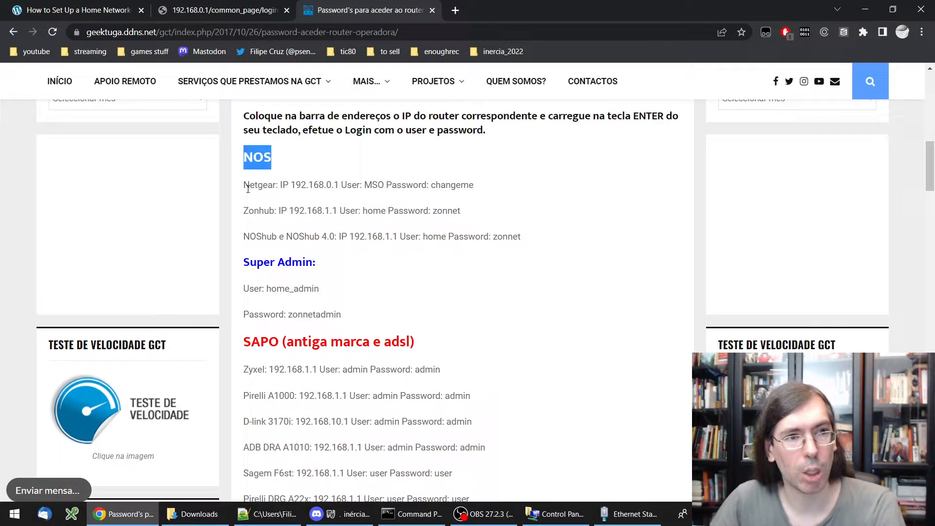
pyautogui.moveTo(244, 185); pyautogui.dragTo(278, 186)
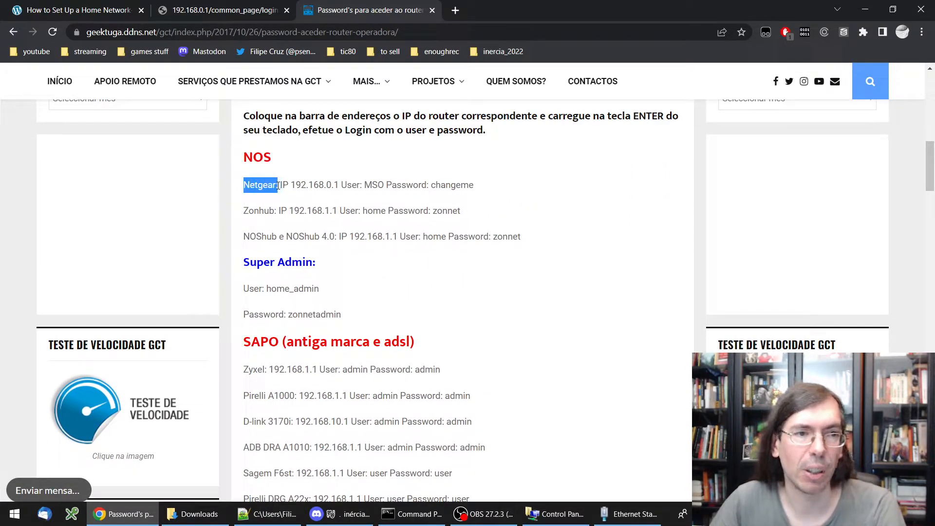
pyautogui.click(279, 186)
pyautogui.moveTo(365, 185); pyautogui.dragTo(491, 188)
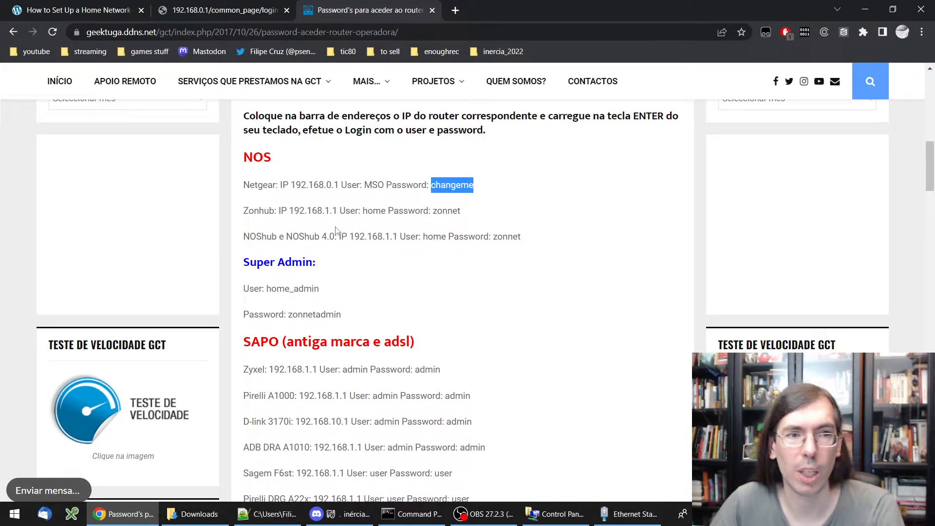
pyautogui.moveTo(250, 213); pyautogui.dragTo(274, 213)
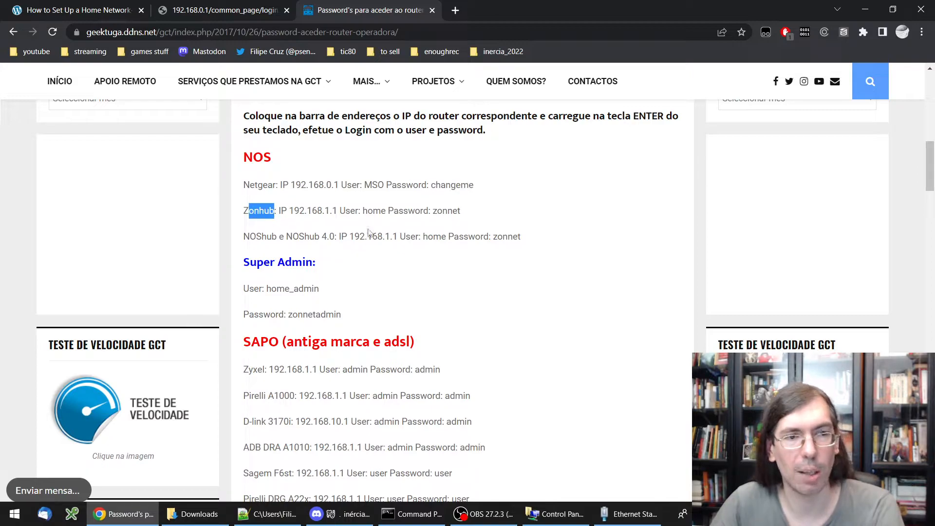
pyautogui.moveTo(361, 210); pyautogui.dragTo(379, 211)
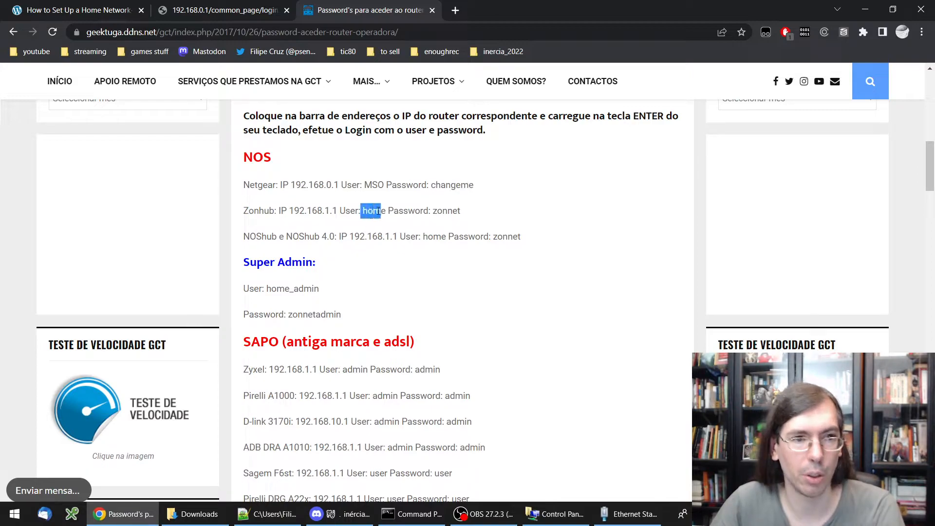
pyautogui.doubleClick(433, 211)
pyautogui.scroll(-5, 404, 237)
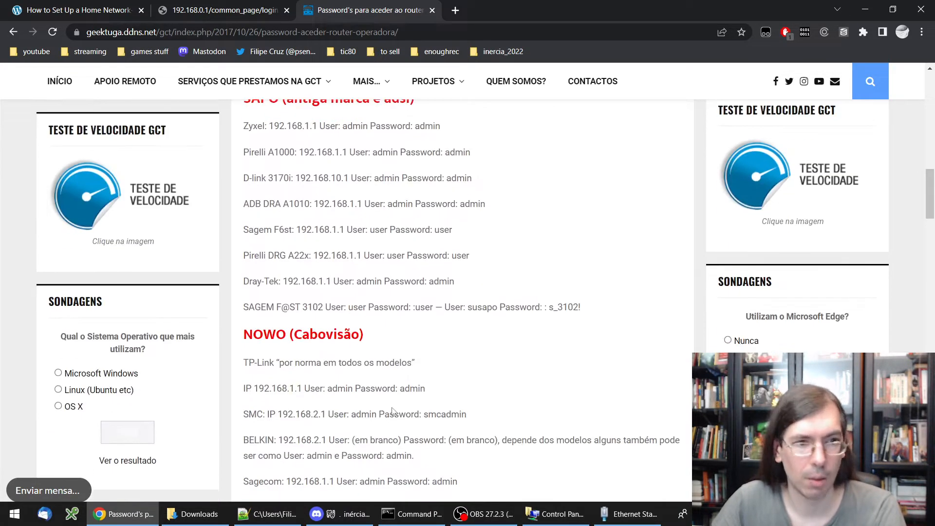
pyautogui.scroll(-15, 403, 238)
pyautogui.scroll(12, 371, 243)
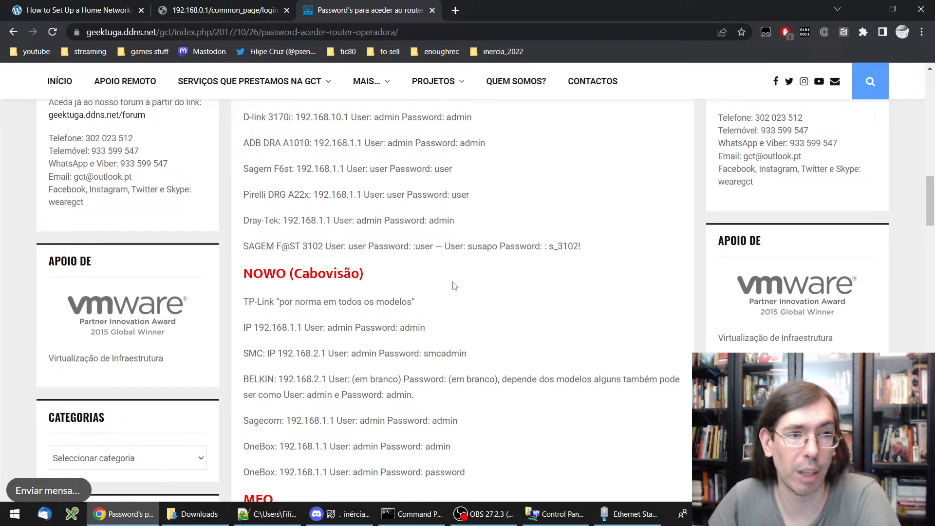
pyautogui.scroll(1, 486, 298)
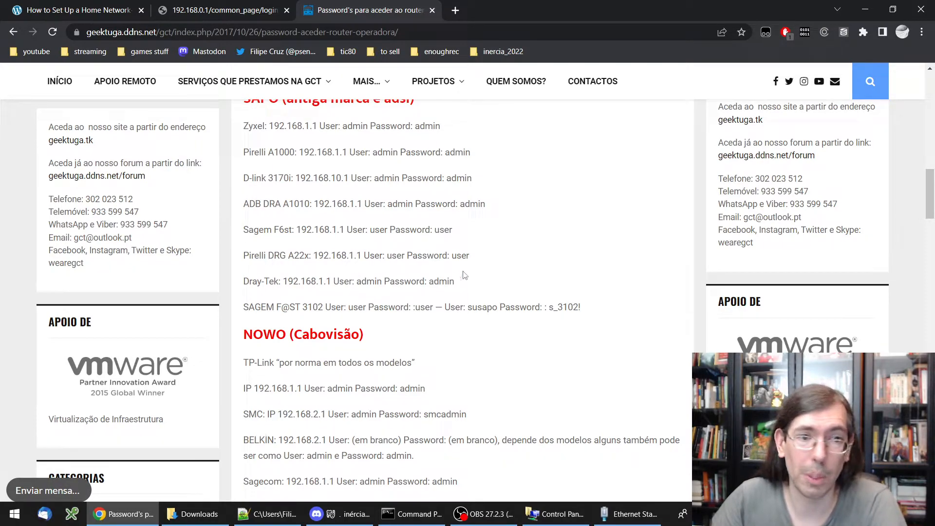
# Sign in to the router with the default admin credentials, retrying after the first failed attempt
pyautogui.click(217, 11)
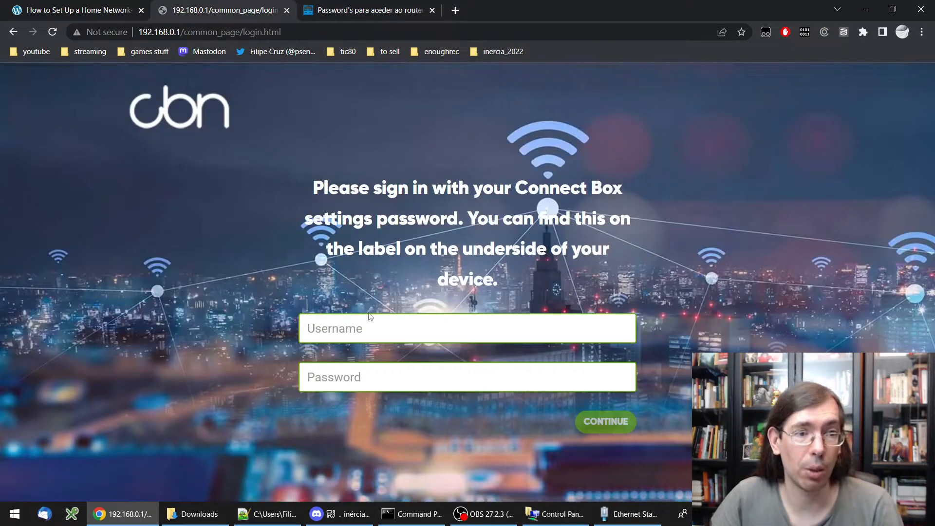
pyautogui.click(404, 328)
pyautogui.write('admin')
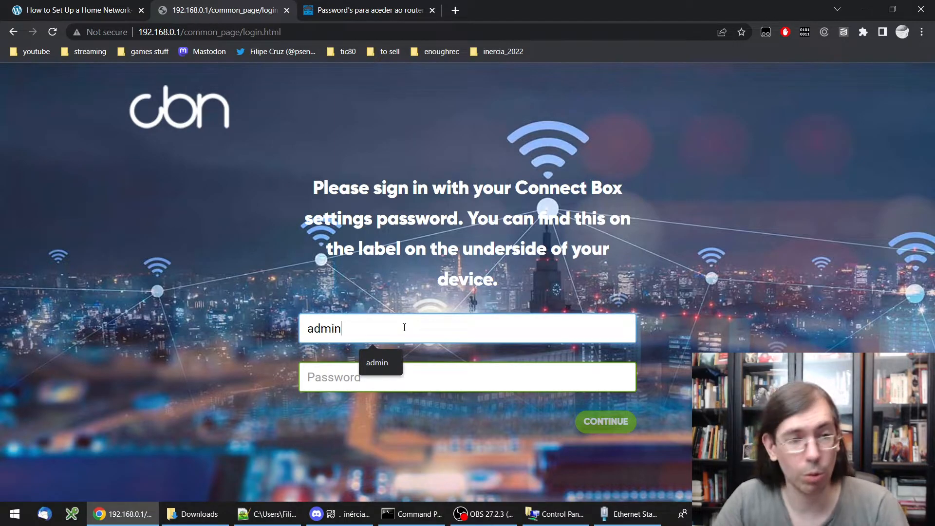
pyautogui.press('Tab')
pyautogui.write('admin')
pyautogui.press('Return')
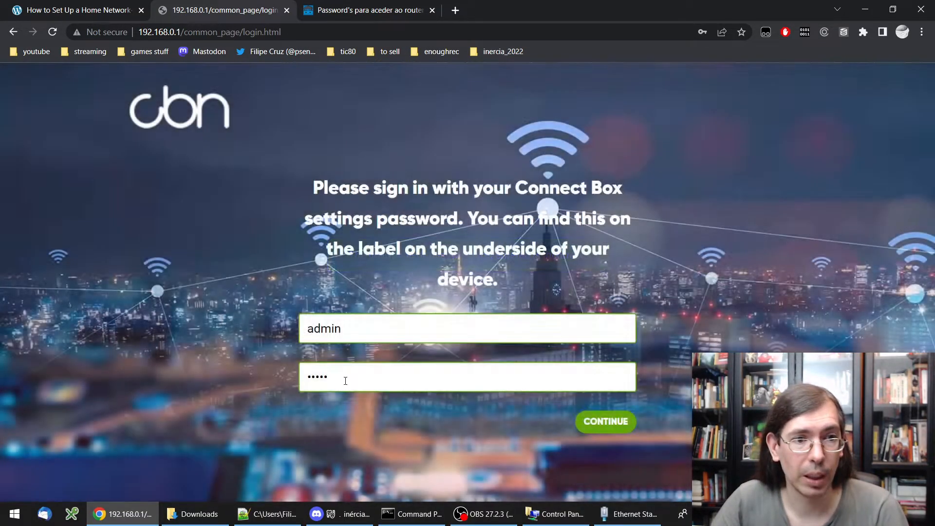
pyautogui.write('admin')
pyautogui.press('Return')
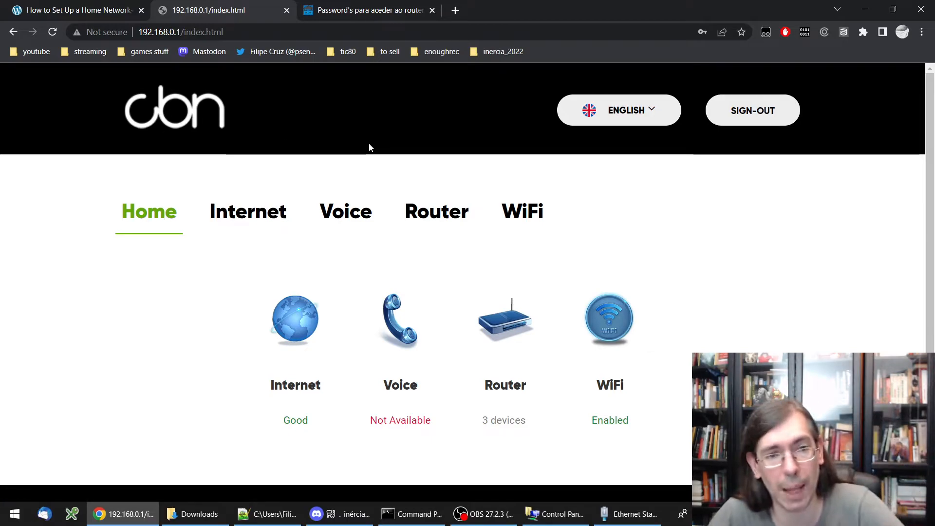
# Go to Router > Advanced > Port Forwarding and start a new IPv4 rule, highlighting supported server types
pyautogui.click(444, 211)
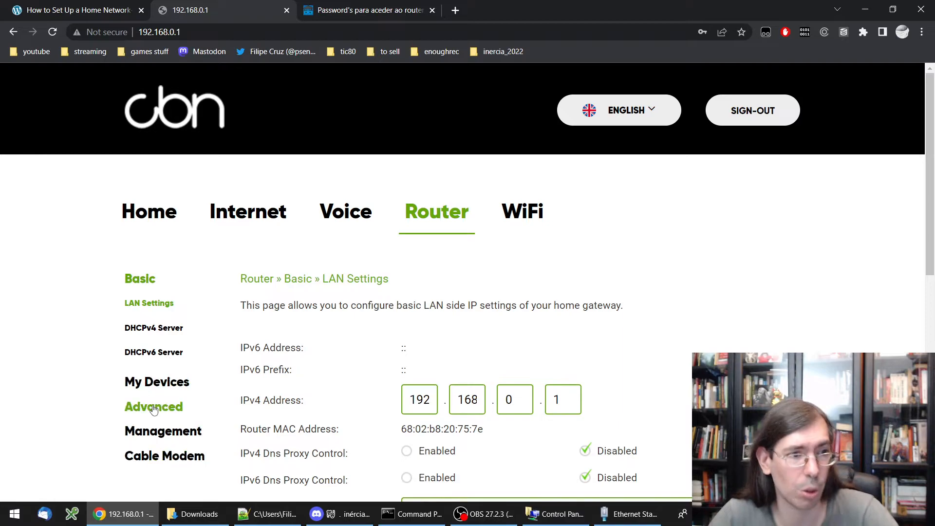
pyautogui.click(153, 408)
pyautogui.scroll(-3, 73, 347)
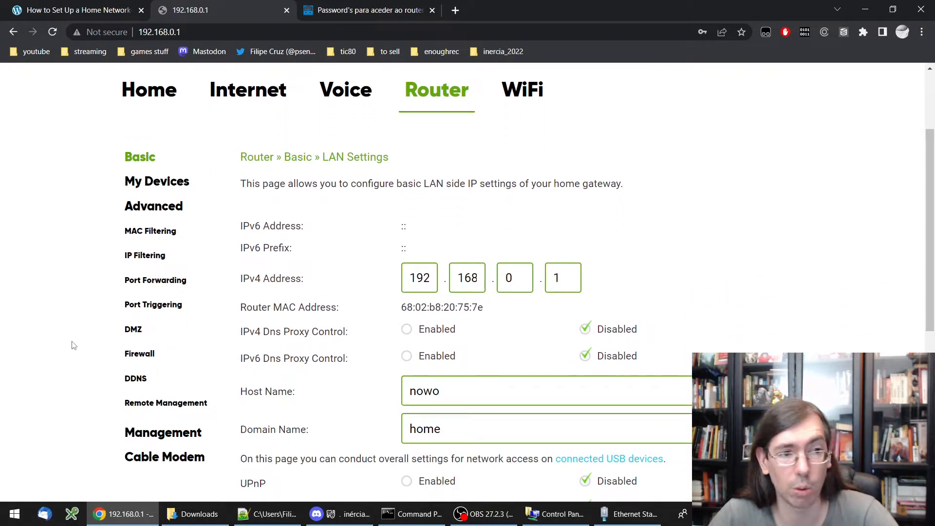
pyautogui.click(165, 283)
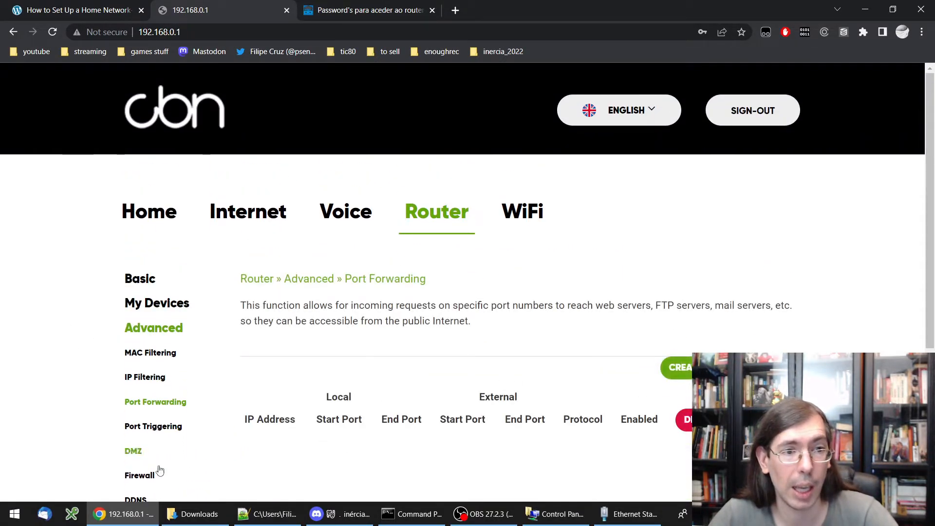
pyautogui.scroll(-1, 146, 414)
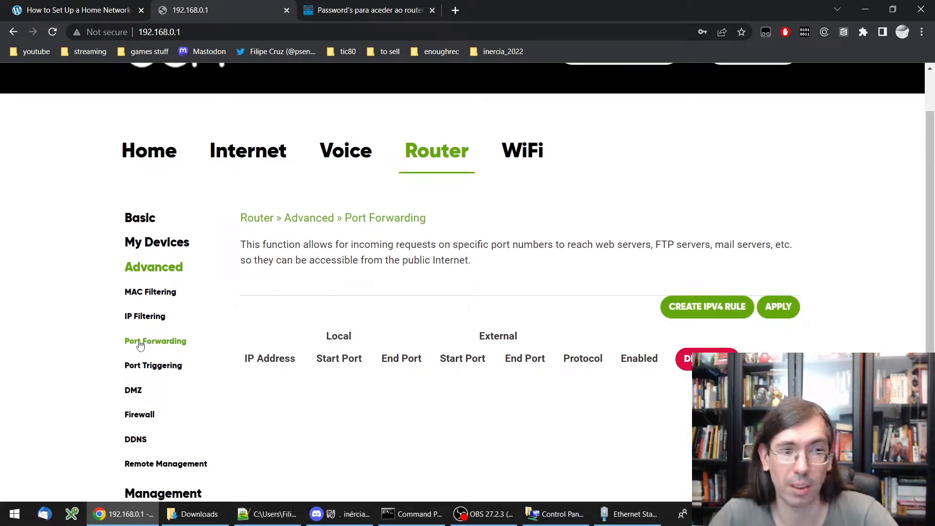
pyautogui.click(707, 307)
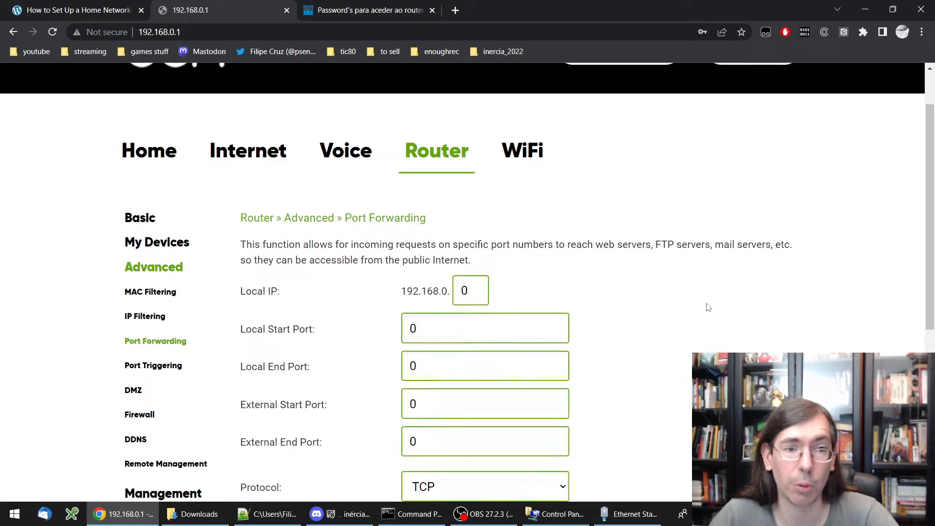
pyautogui.scroll(-2, 560, 268)
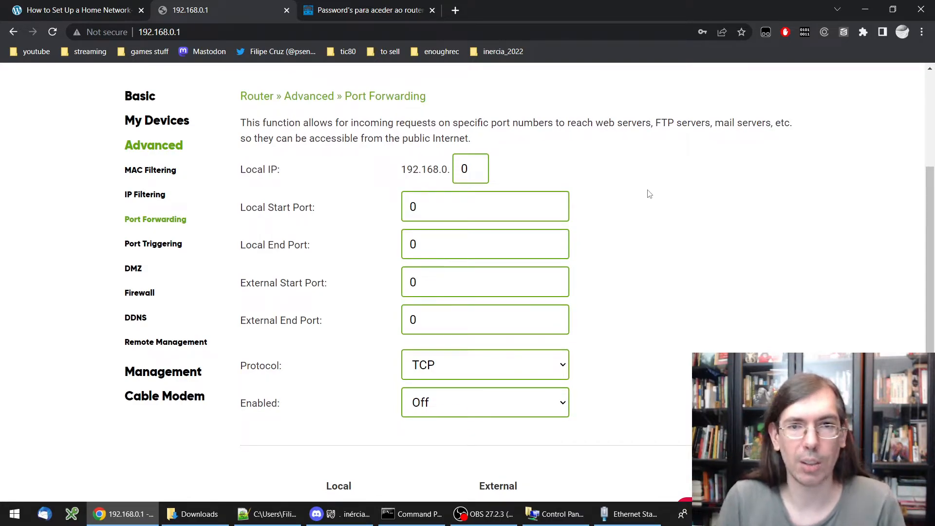
pyautogui.moveTo(596, 123); pyautogui.dragTo(769, 121)
pyautogui.click(487, 125)
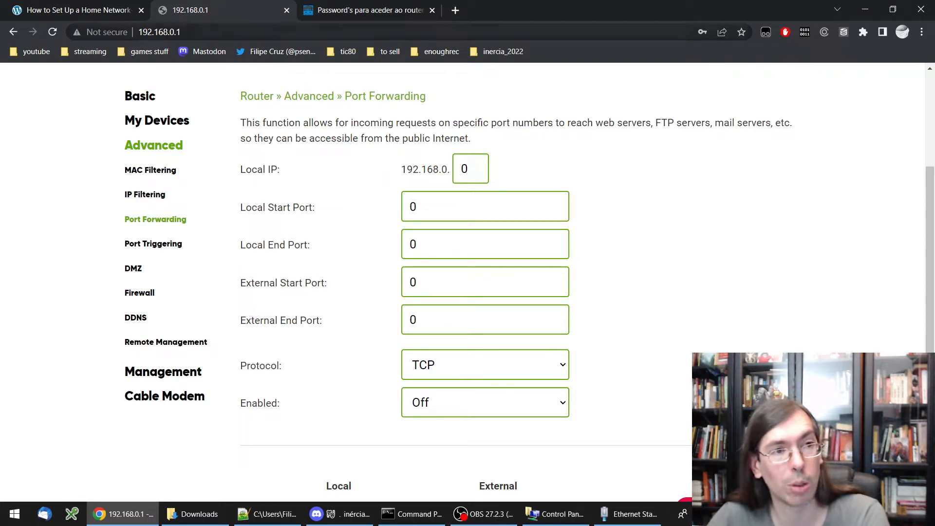
pyautogui.click(437, 207)
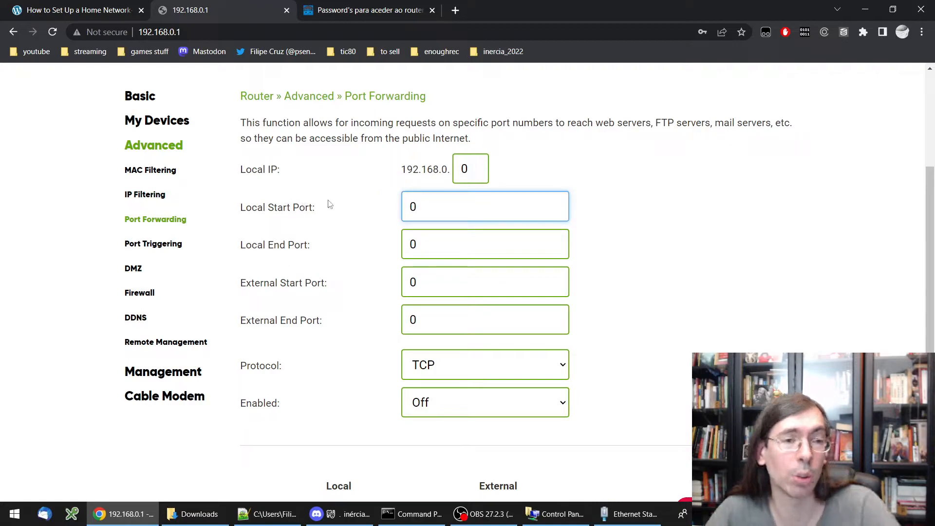
pyautogui.click(437, 283)
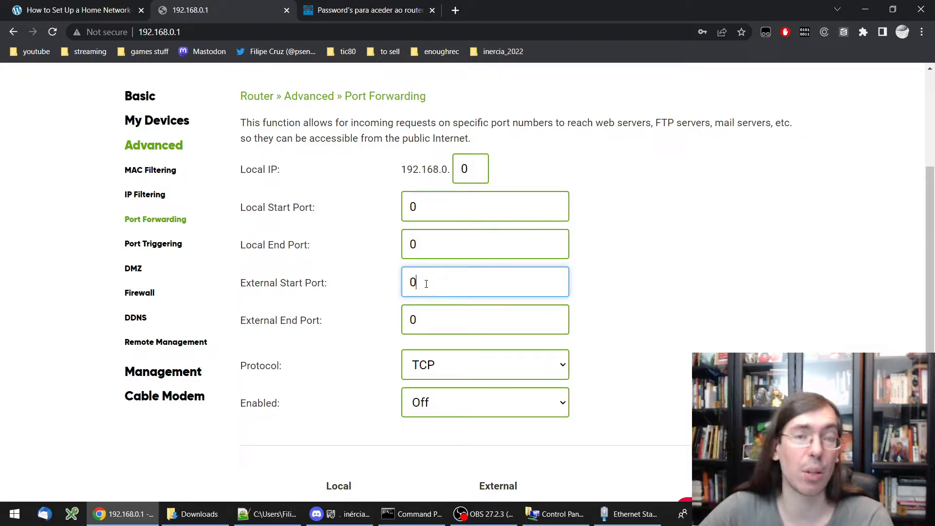
pyautogui.click(430, 211)
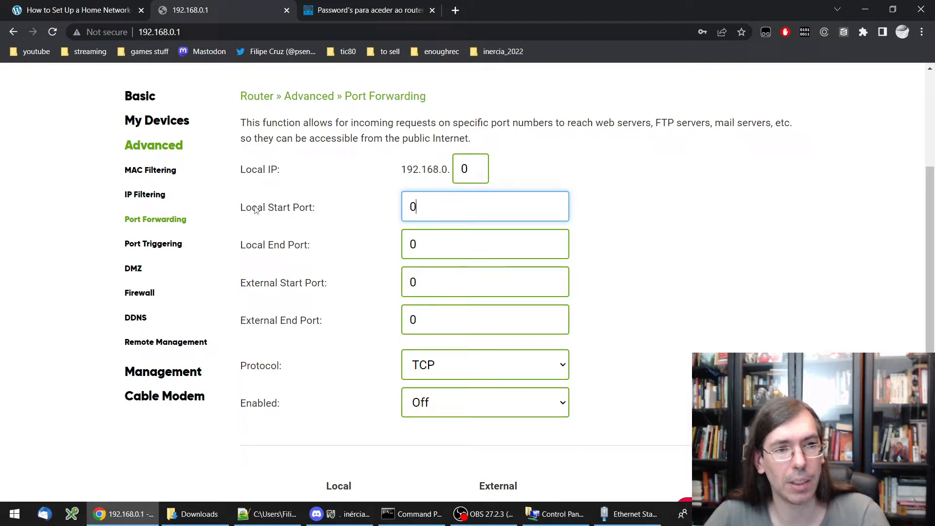
pyautogui.moveTo(266, 207); pyautogui.dragTo(319, 209)
pyautogui.moveTo(268, 245); pyautogui.dragTo(305, 246)
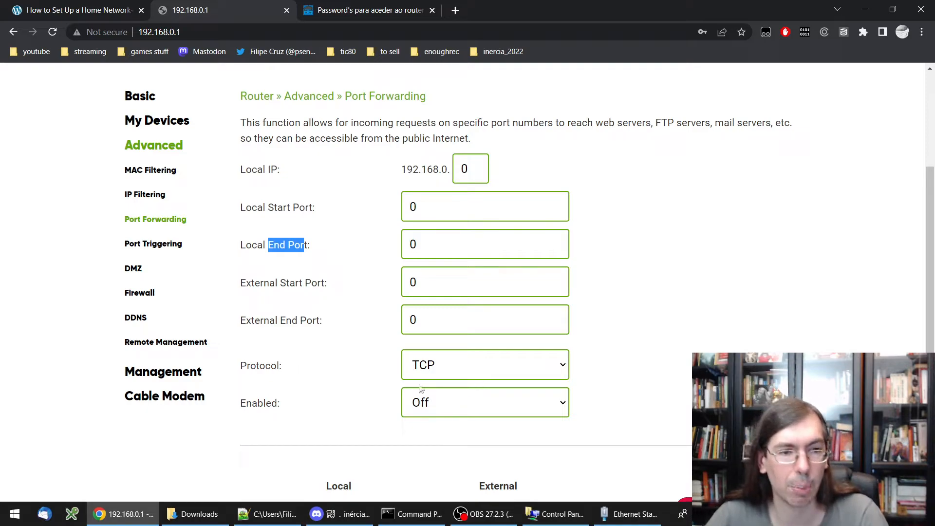
pyautogui.click(457, 372)
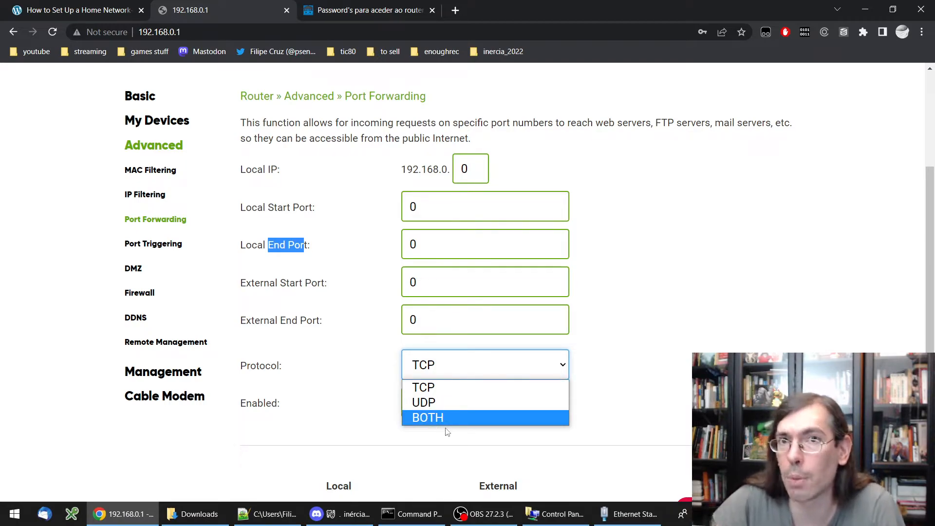
pyautogui.click(622, 313)
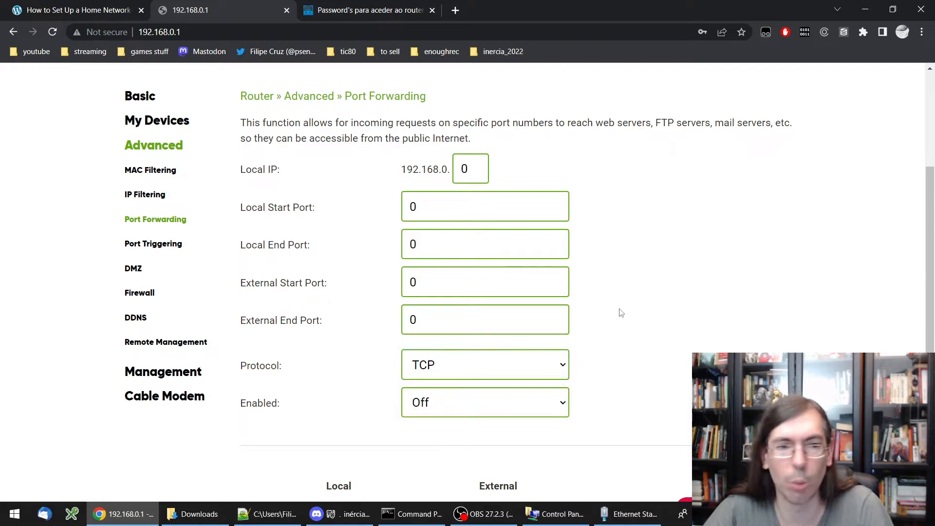
pyautogui.click(460, 409)
pyautogui.click(629, 313)
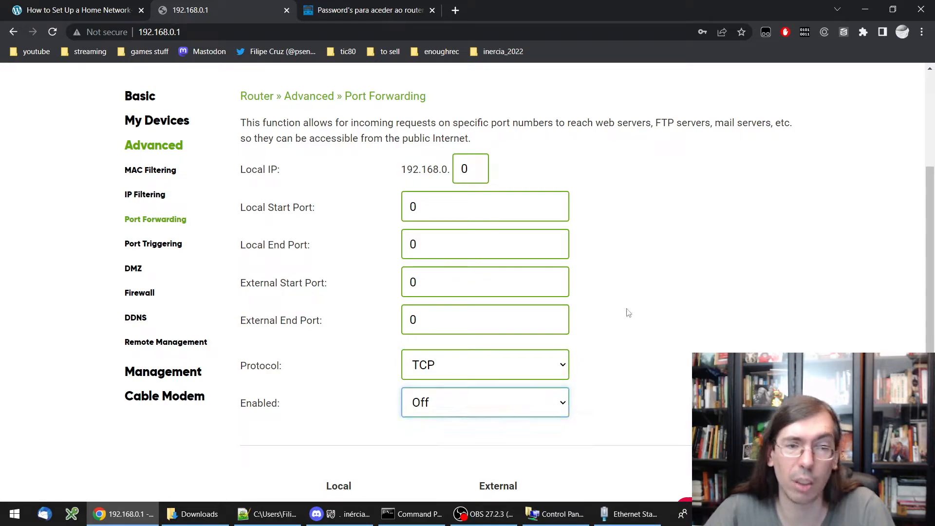
pyautogui.click(629, 313)
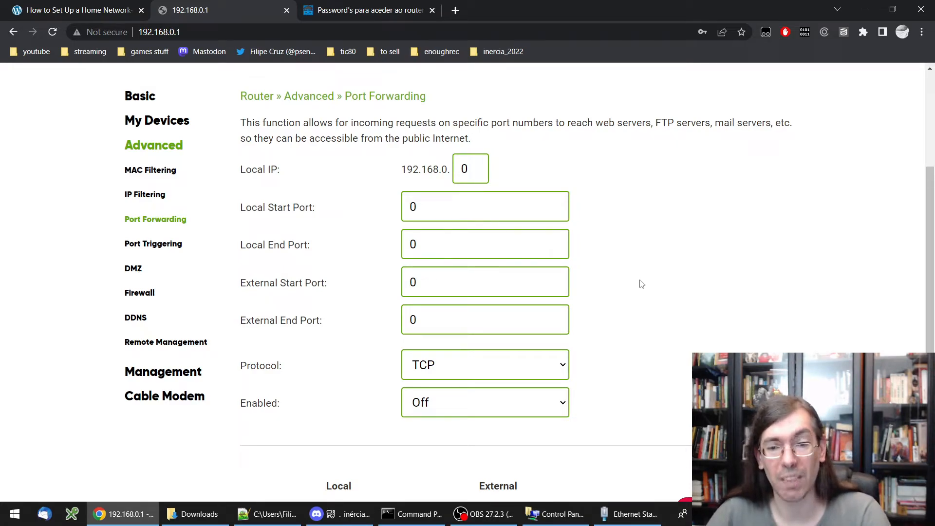
# Launch Windows Defender Firewall from a 'fire' search and browse its Outbound Rules list
pyautogui.click(13, 514)
pyautogui.write('fire')
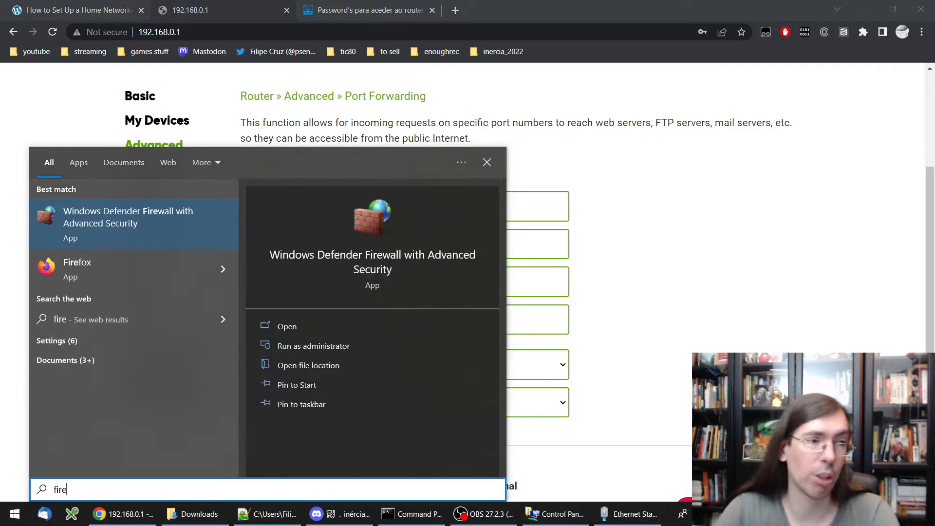
pyautogui.press('Return')
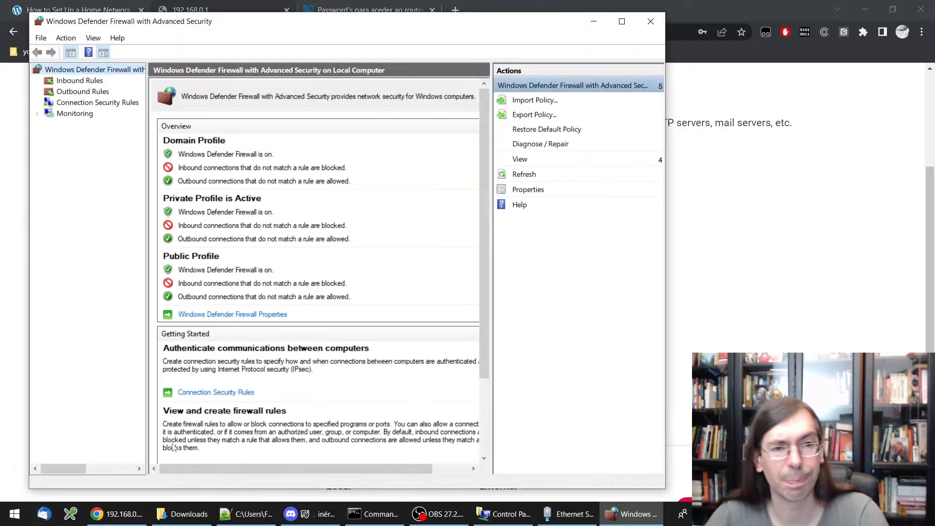
pyautogui.click(78, 81)
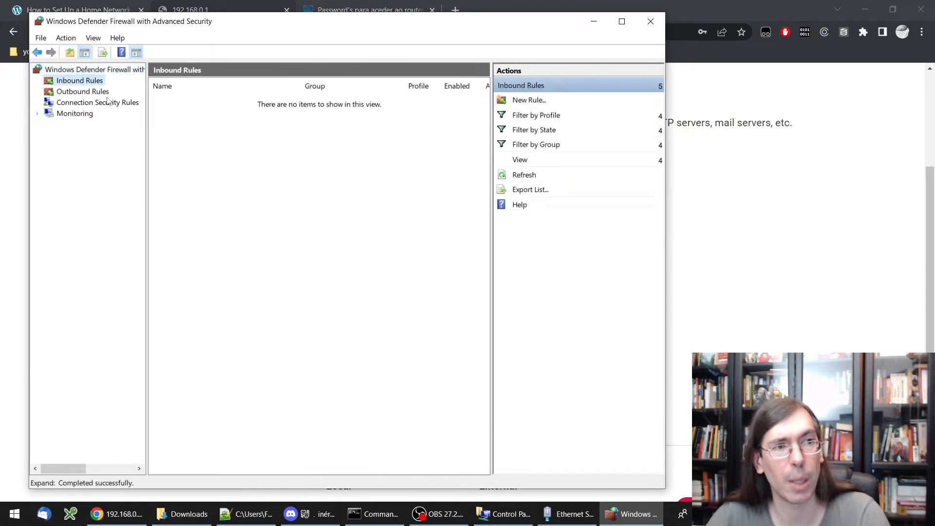
pyautogui.click(86, 92)
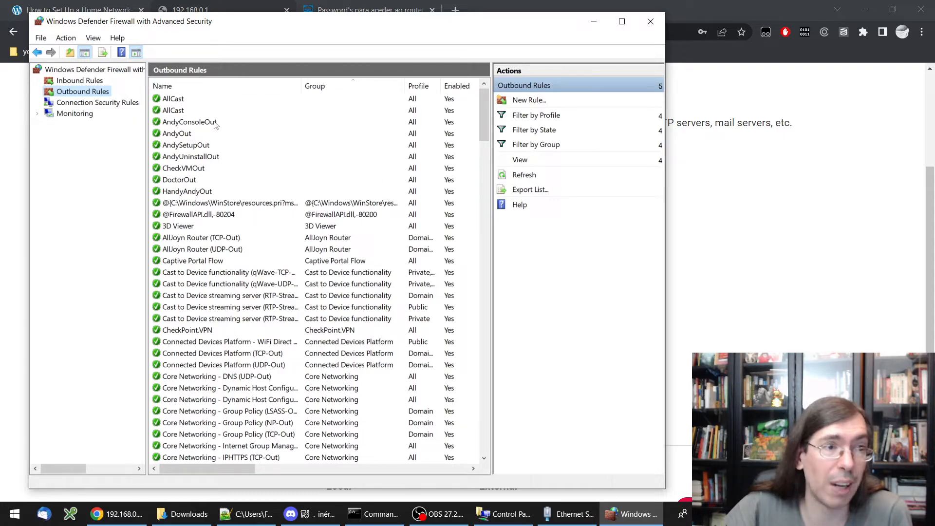
pyautogui.scroll(-20, 216, 125)
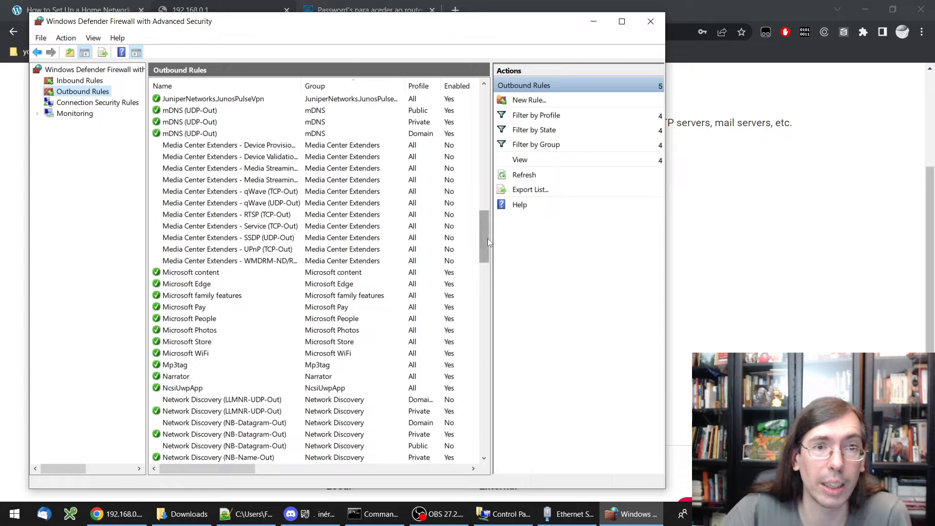
pyautogui.moveTo(488, 240); pyautogui.dragTo(486, 431)
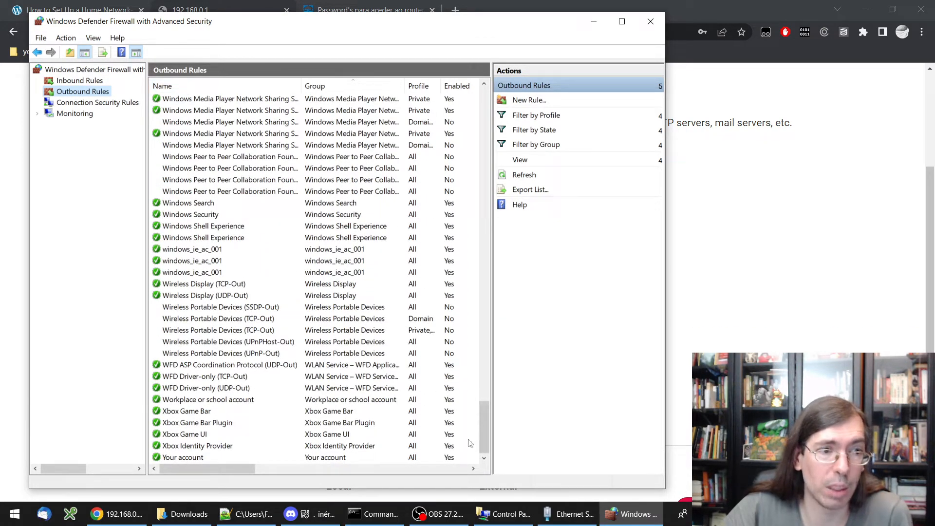
pyautogui.moveTo(481, 441); pyautogui.dragTo(484, 128)
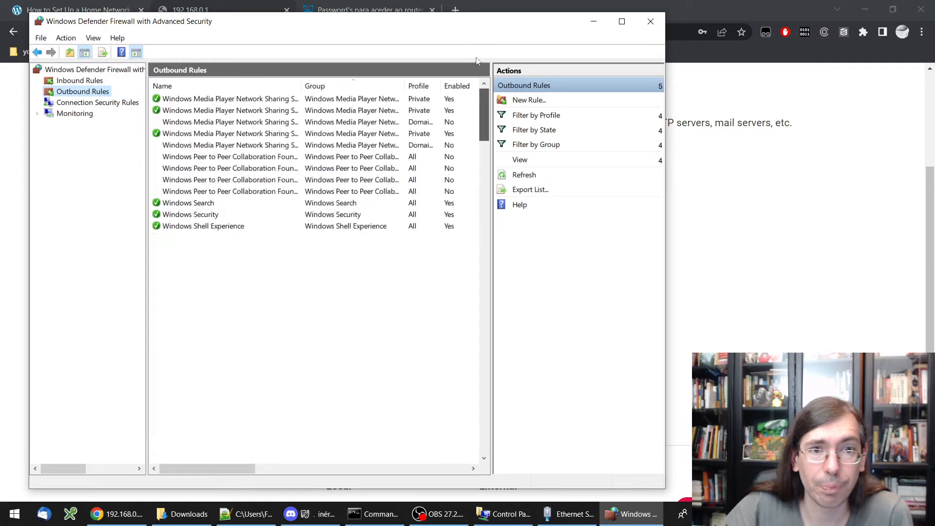
# Draft a new outbound port rule for remote ports 5000-5010, then cancel it and close the firewall
pyautogui.click(534, 102)
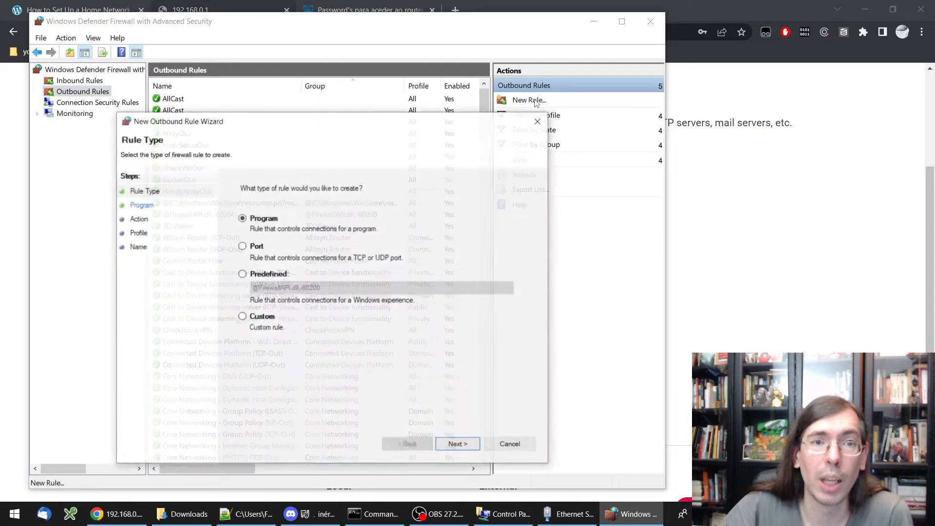
pyautogui.click(254, 251)
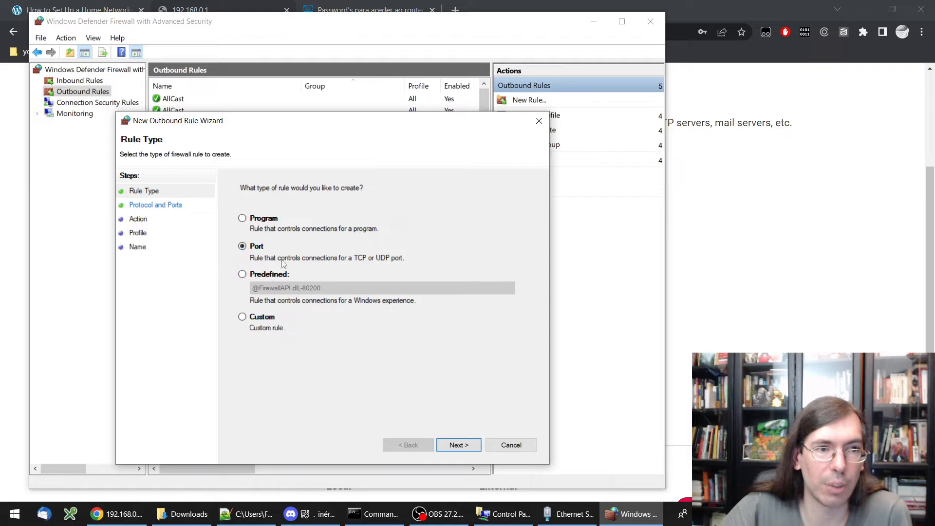
pyautogui.click(459, 445)
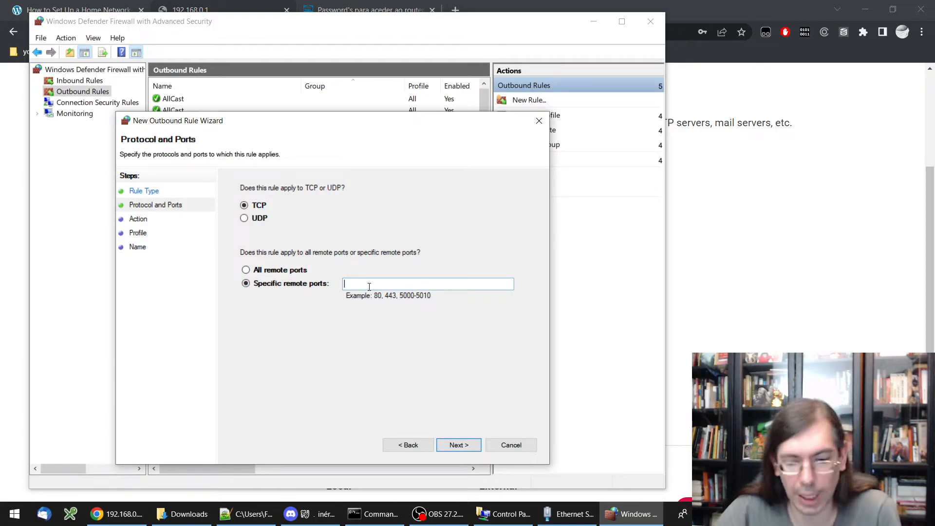
pyautogui.write('5000-')
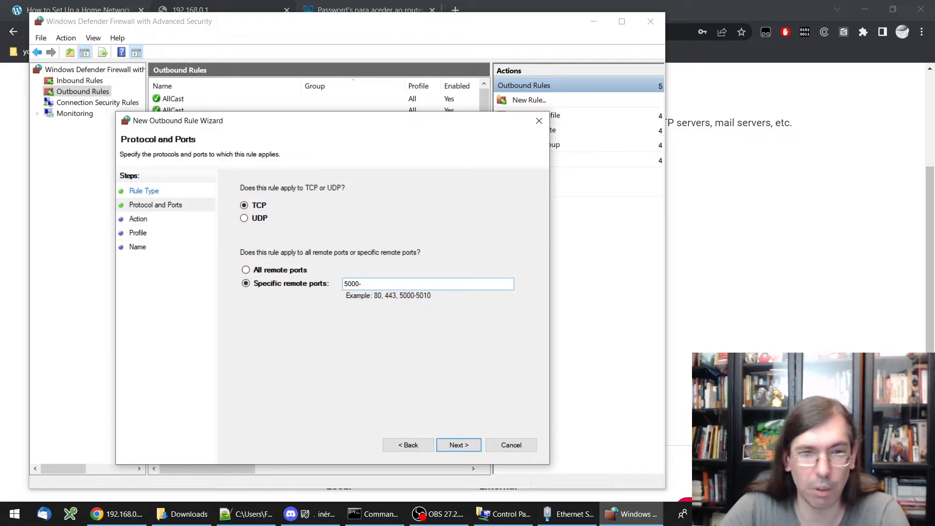
pyautogui.write('5010')
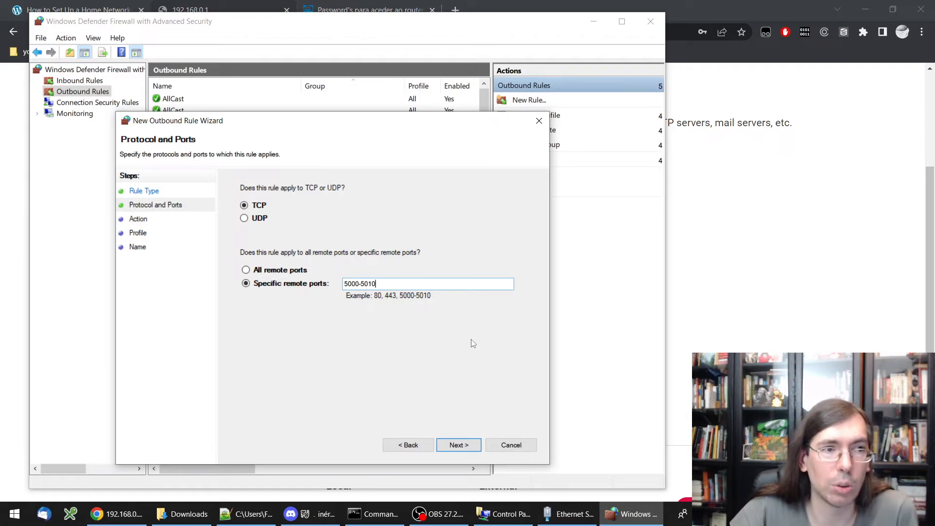
pyautogui.click(465, 444)
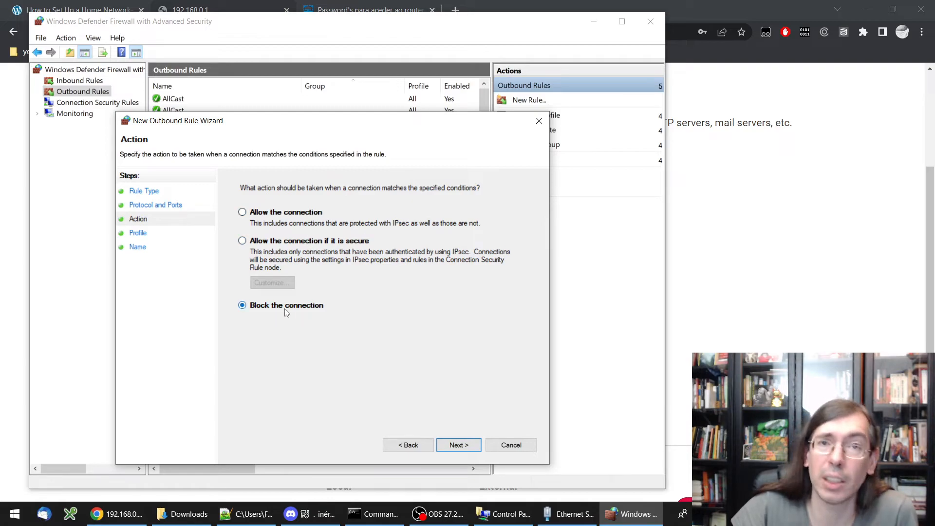
pyautogui.click(511, 446)
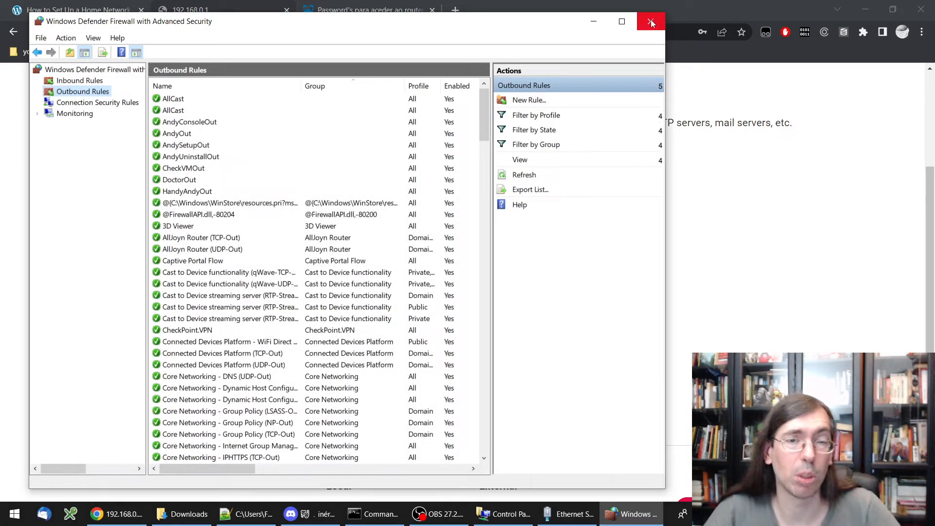
pyautogui.click(651, 25)
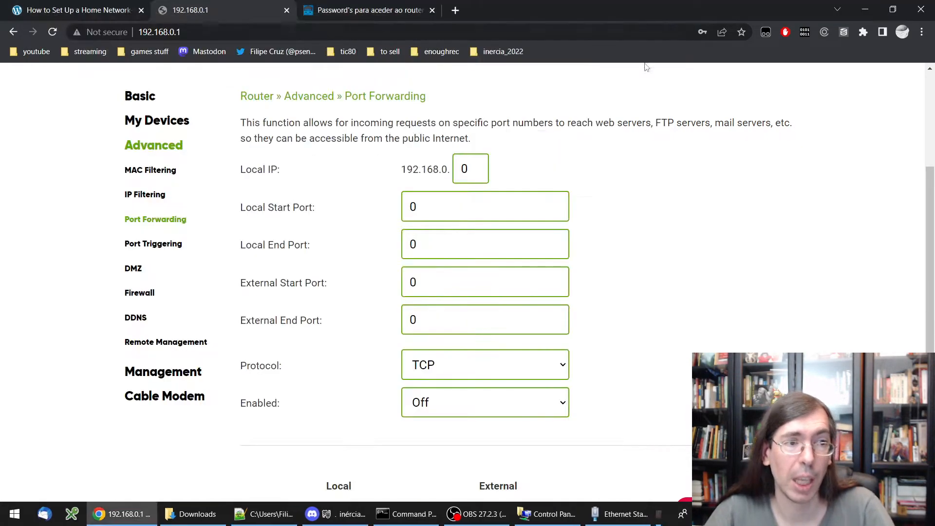